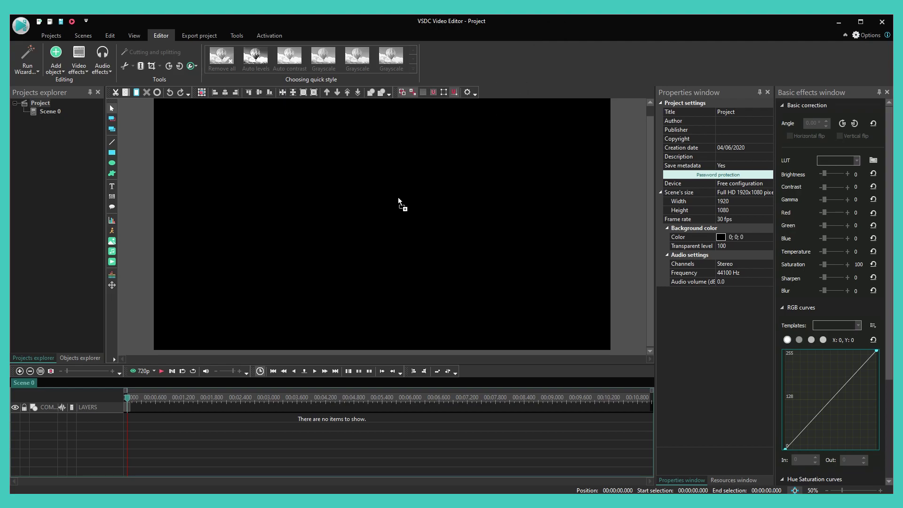
- Place the Girl_on_Phone clip and add the 48 pt message 'Hey! Where are you? I'm tired waiting for you)'
left_click(367, 224)
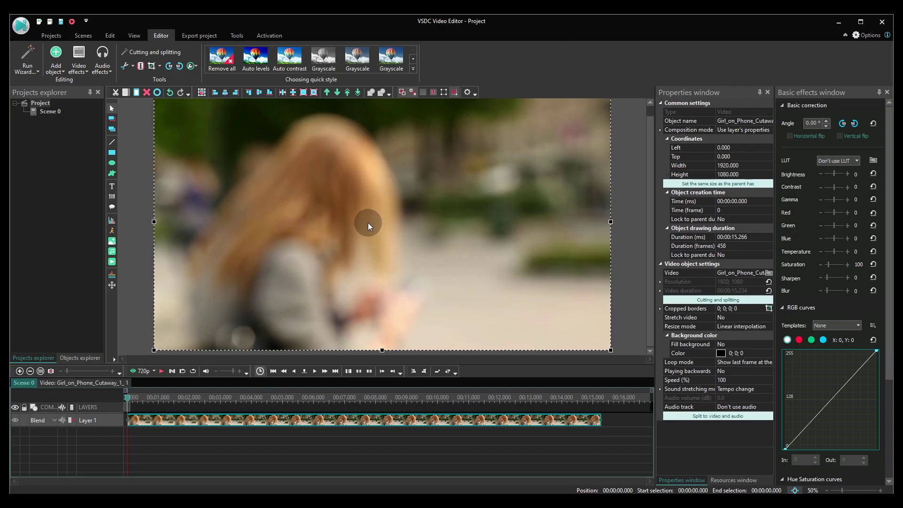
left_click(111, 186)
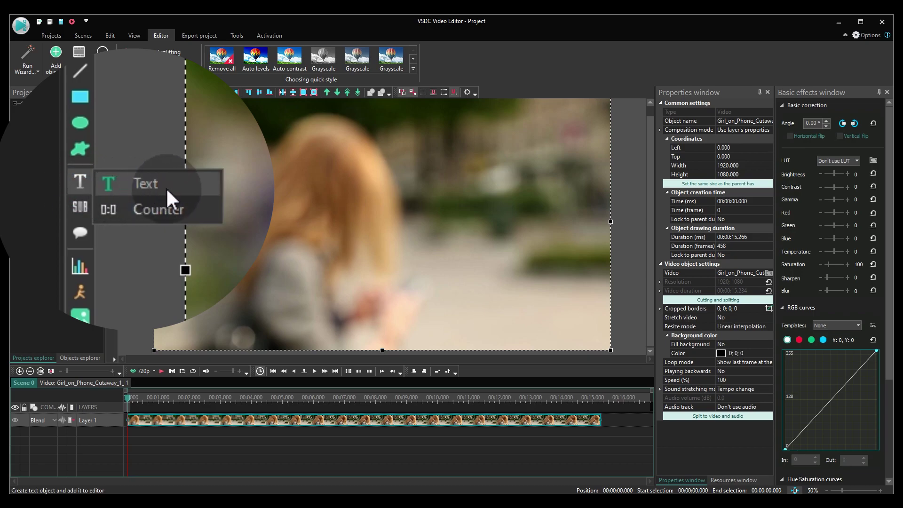
left_click(150, 185)
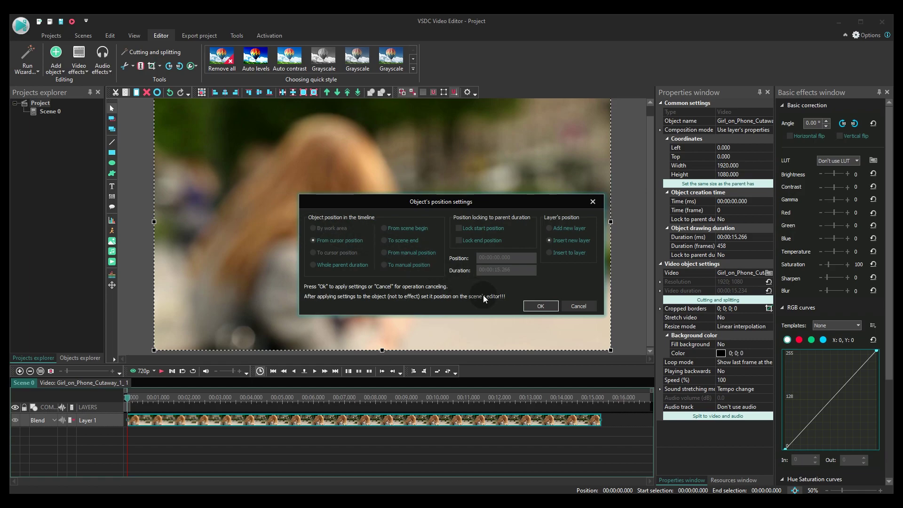
left_click(541, 306)
left_click_drag(316, 171, 437, 234)
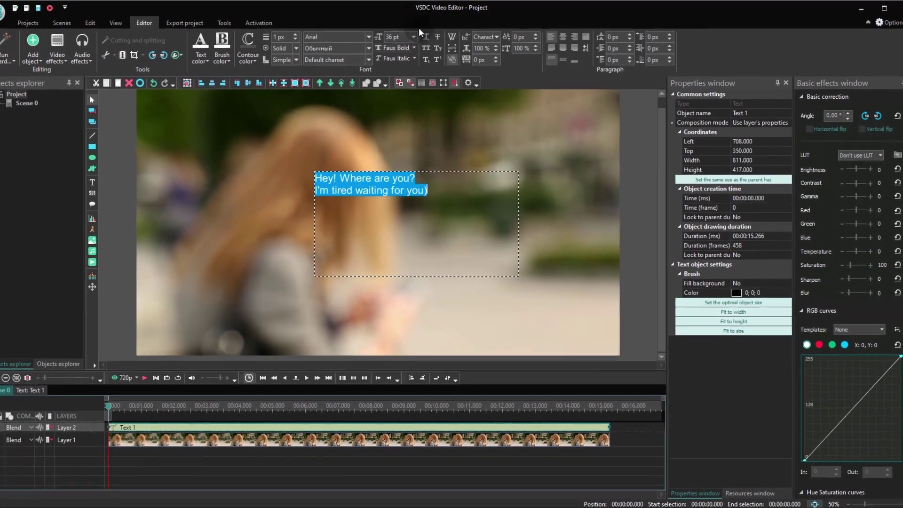
left_click(414, 37)
left_click(396, 163)
key("ctrl+v")
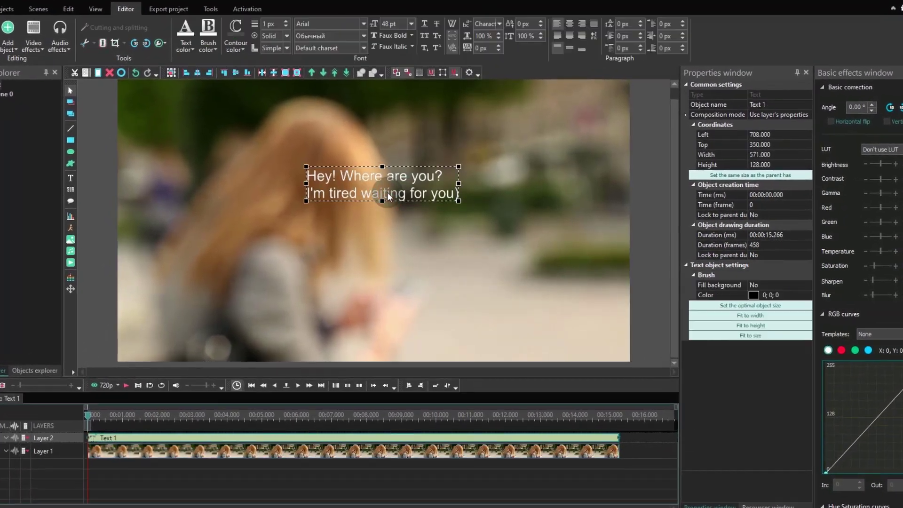
- Add a 28 pt 'Send' label above the message and a date line below, then select all three
left_click(368, 134)
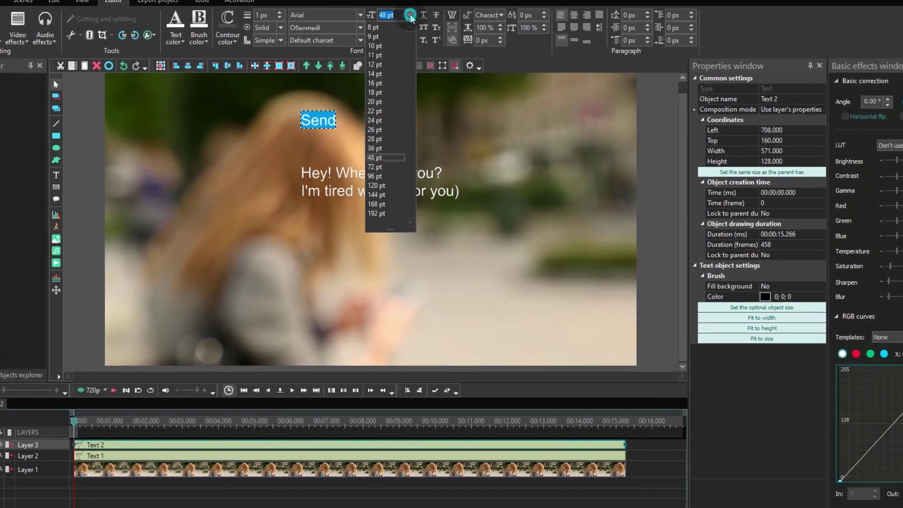
left_click(424, 155)
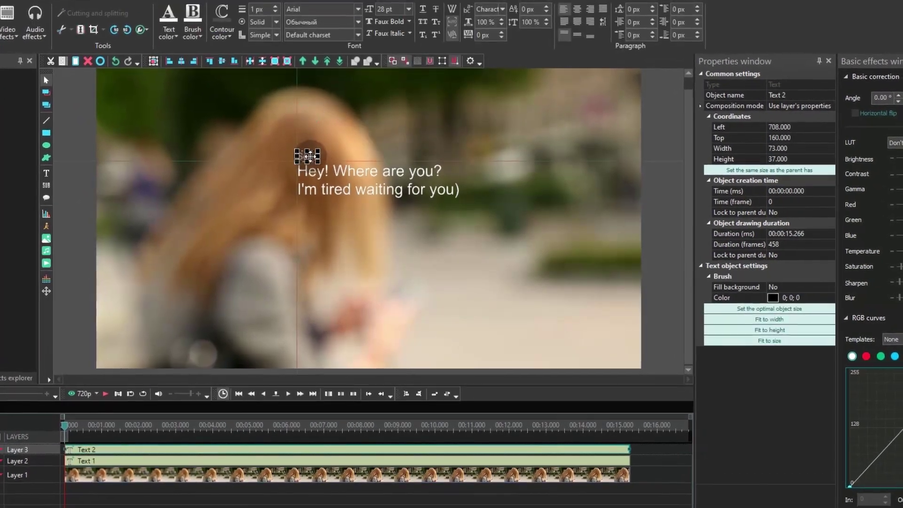
left_click_drag(308, 155, 320, 215)
key("ctrl+a")
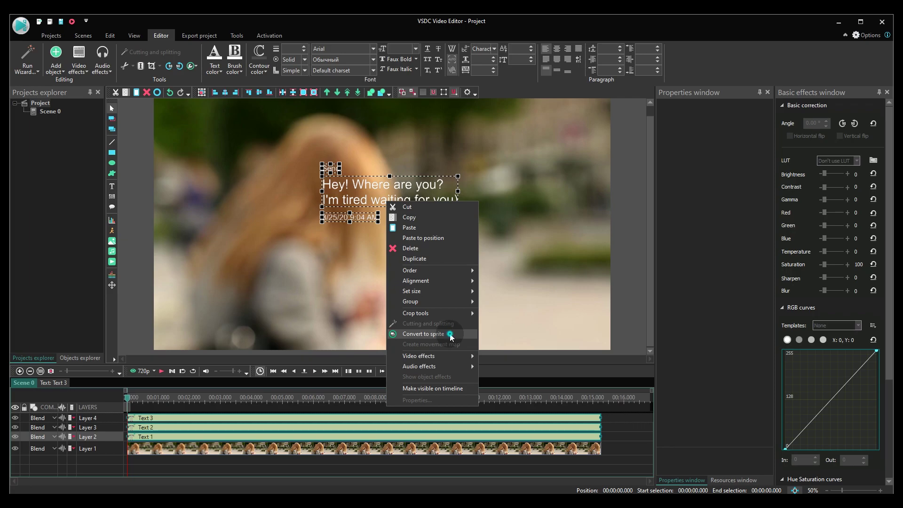
- Convert the three selected text objects into a single sprite, Sprite 1
left_click(423, 333)
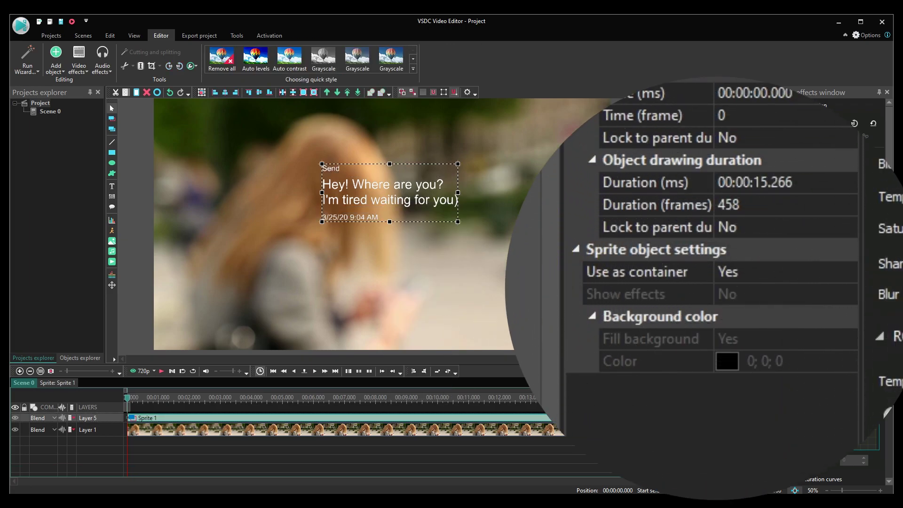
- Set Sprite 1 to Use as container No, Show effects Yes, Fill background No, and drag it right
left_click(799, 264)
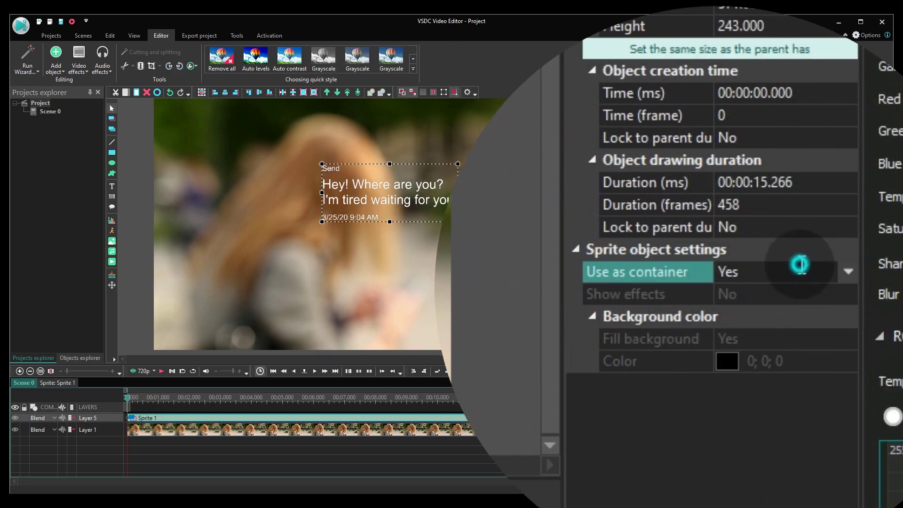
left_click(841, 269)
left_click(816, 316)
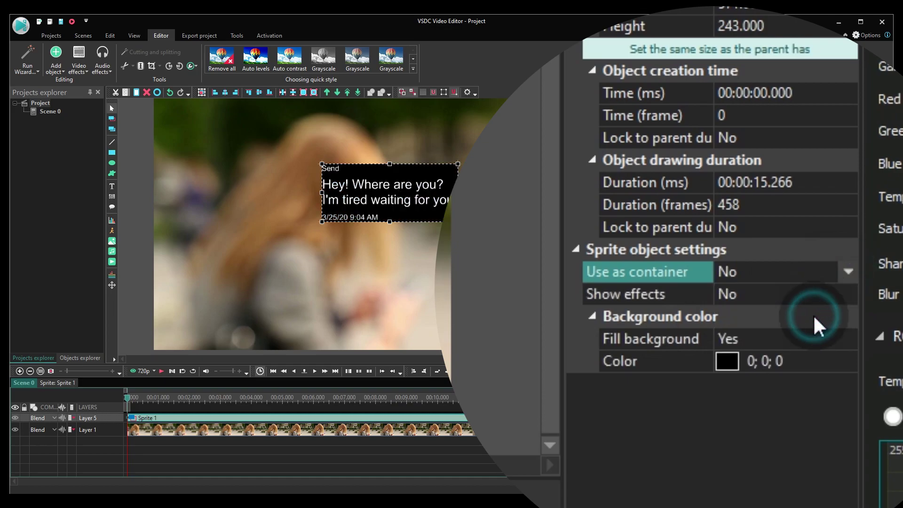
left_click(820, 291)
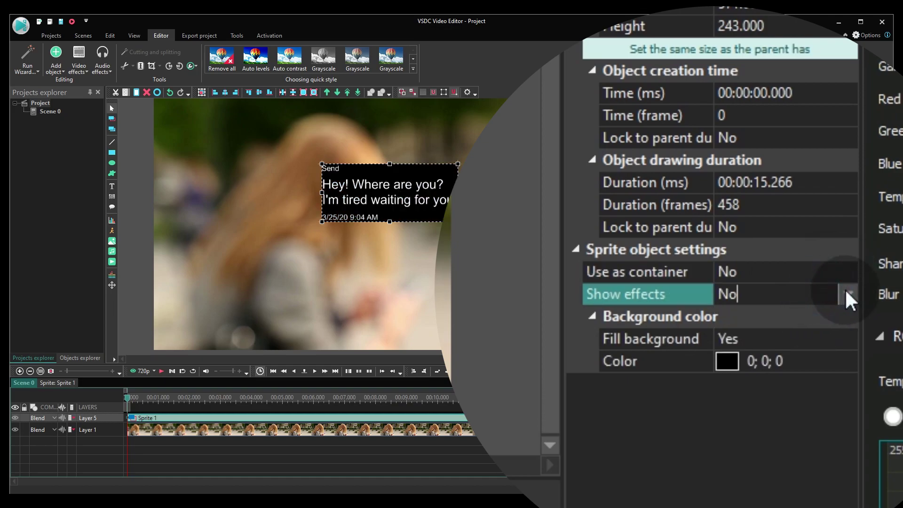
left_click(846, 290)
left_click(829, 316)
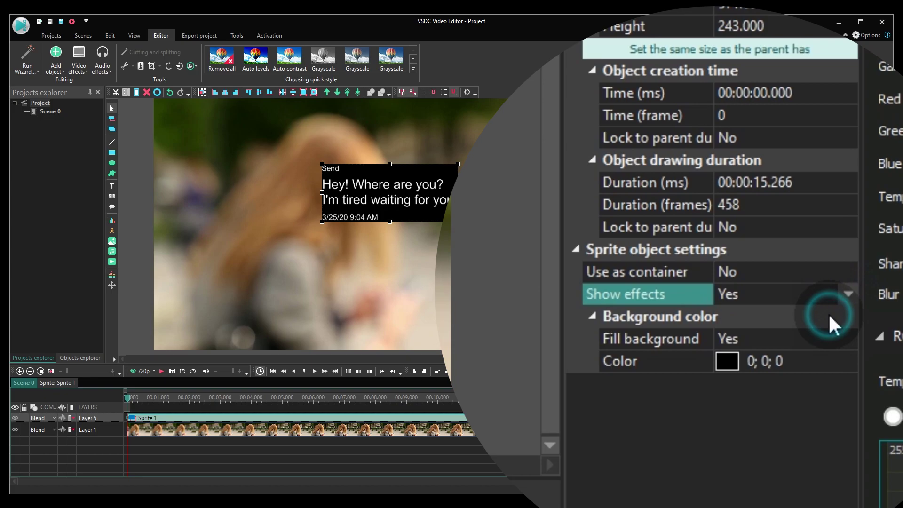
left_click(840, 339)
left_click(850, 335)
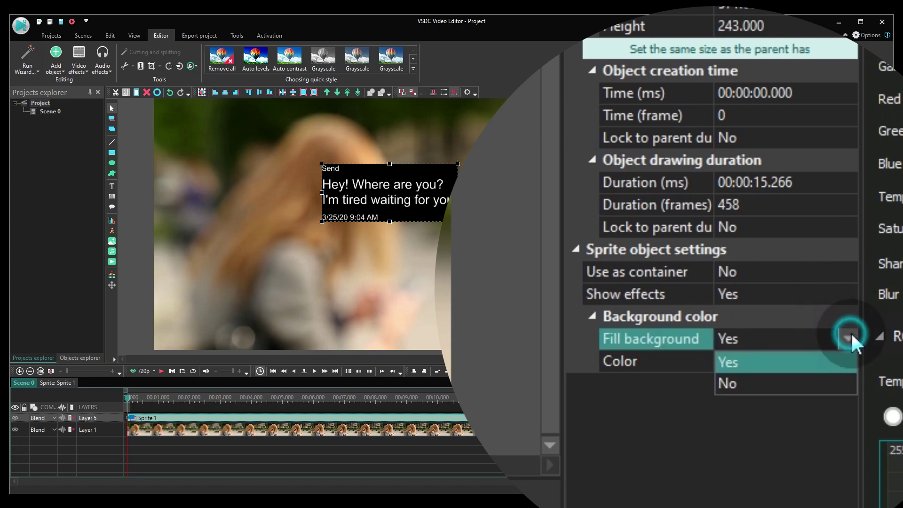
left_click(818, 380)
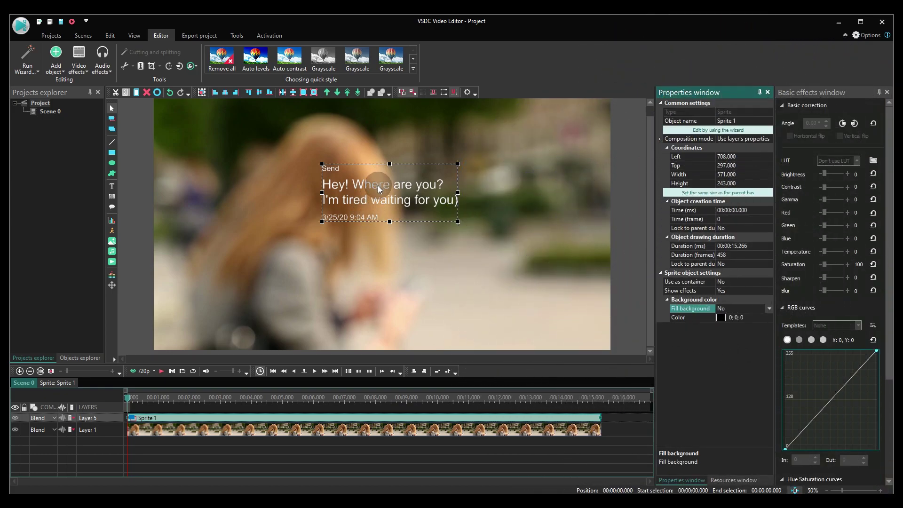
left_click_drag(378, 186, 483, 205)
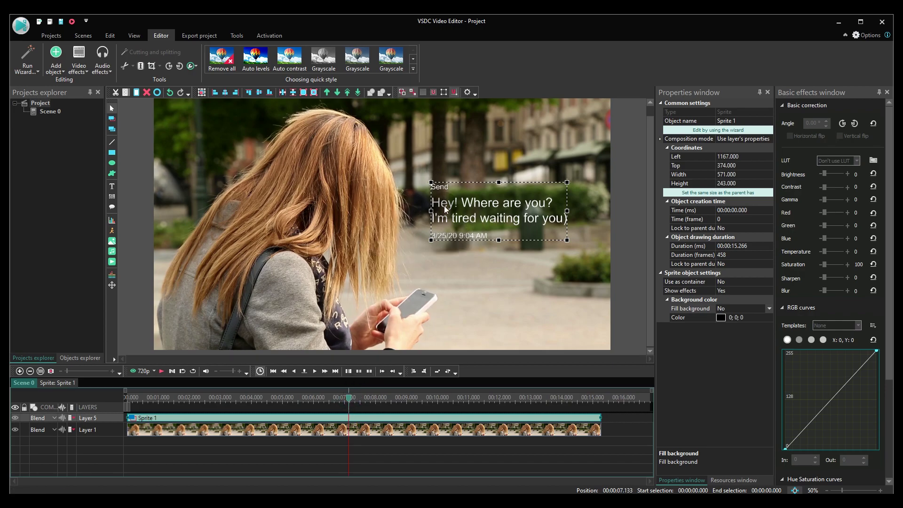
- Add a Perspective transform from Video effects > Transforms to the message sprite
left_click(75, 69)
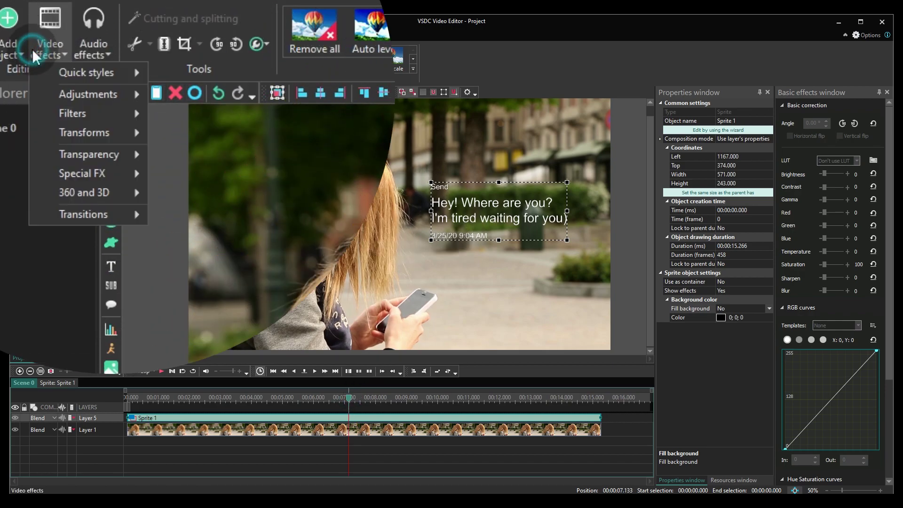
mouse_move(105, 139)
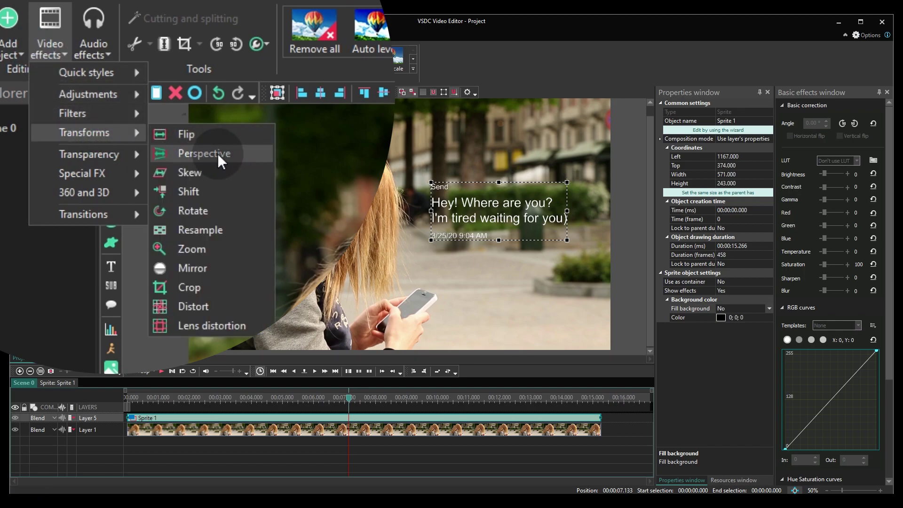
left_click(245, 156)
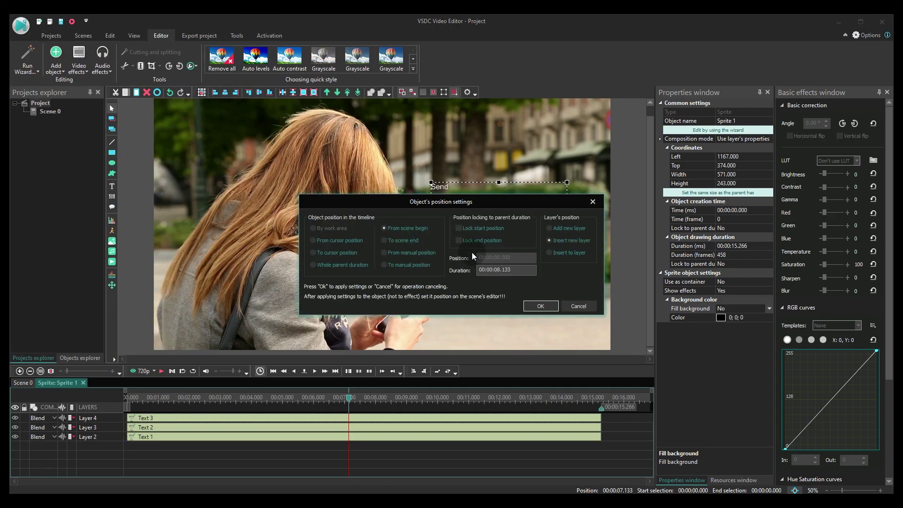
left_click(537, 307)
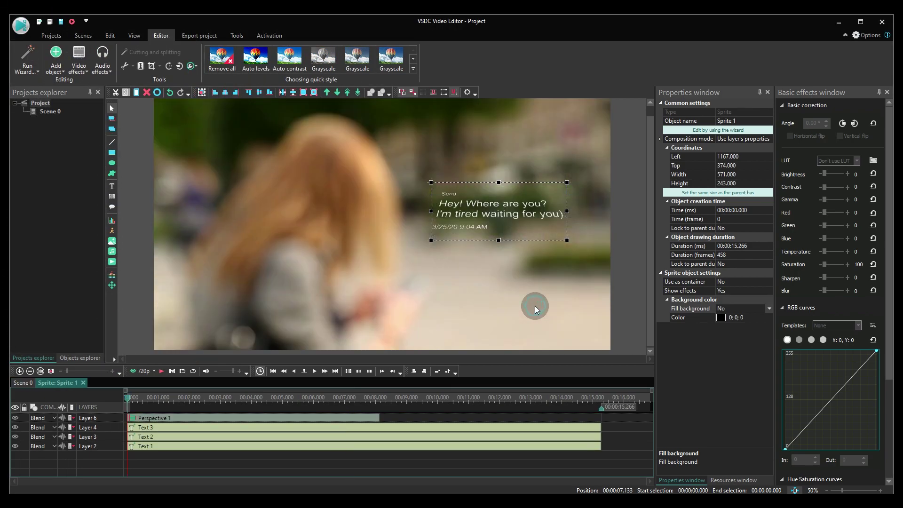
- Extend Perspective 1 to about 15 s and set its Vertical option to True
left_click_drag(380, 418, 597, 419)
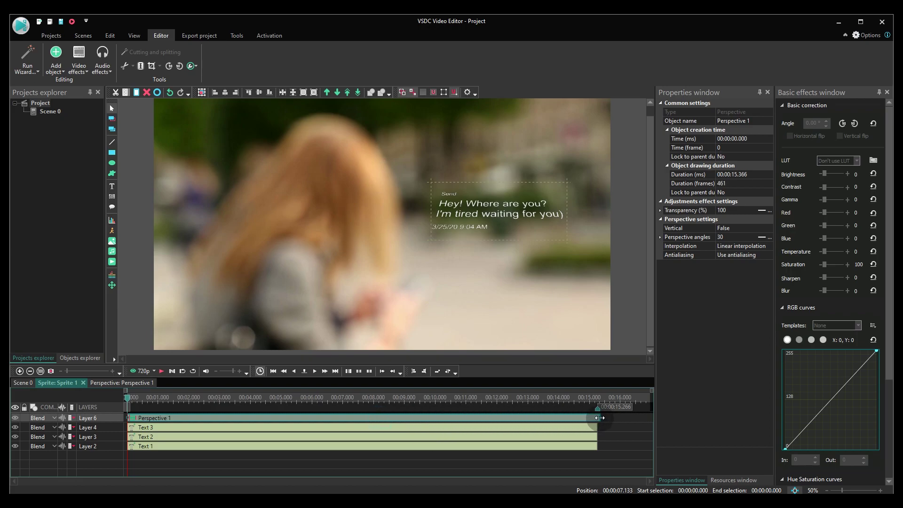
left_click(360, 401)
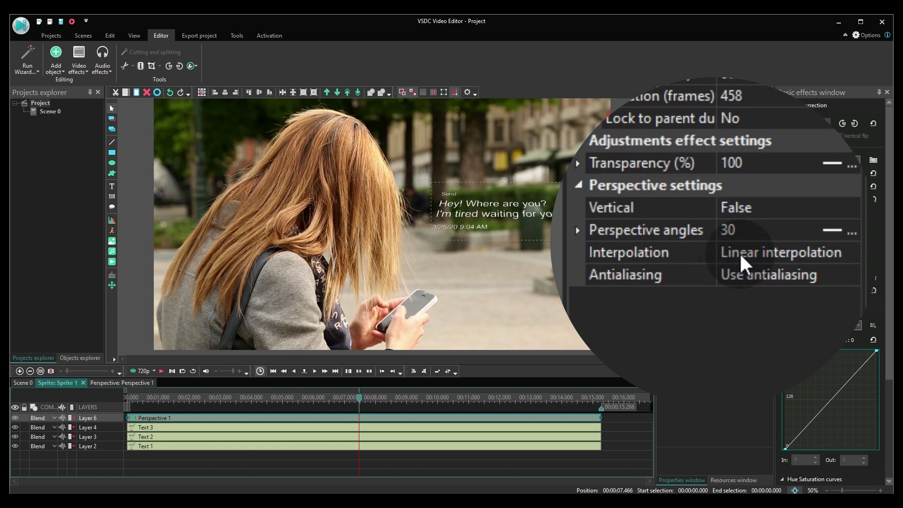
left_click(800, 207)
left_click(849, 208)
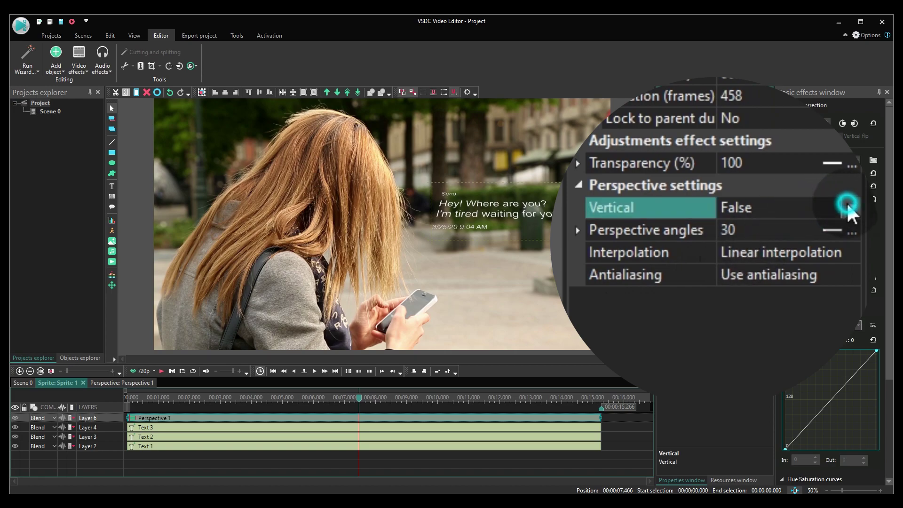
left_click(826, 231)
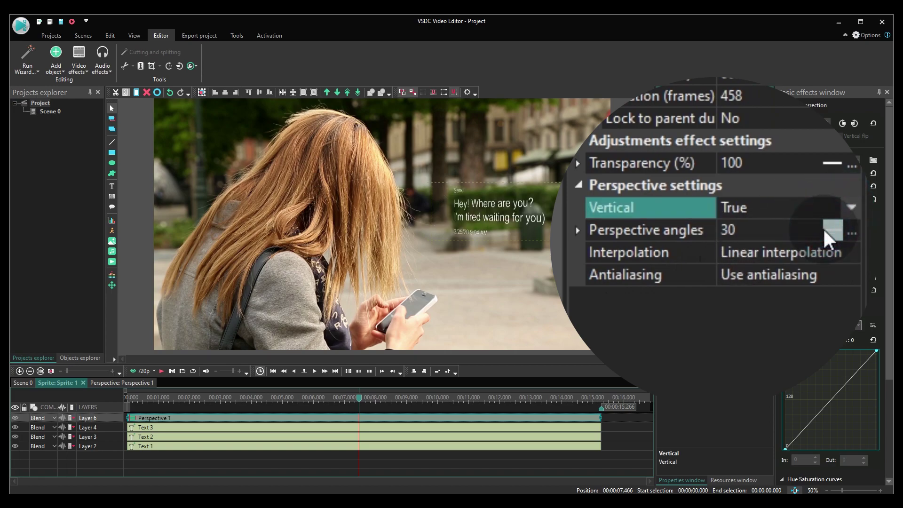
- Lower the Perspective angle to 17, then nudge the message sprite in the main scene
left_click(769, 227)
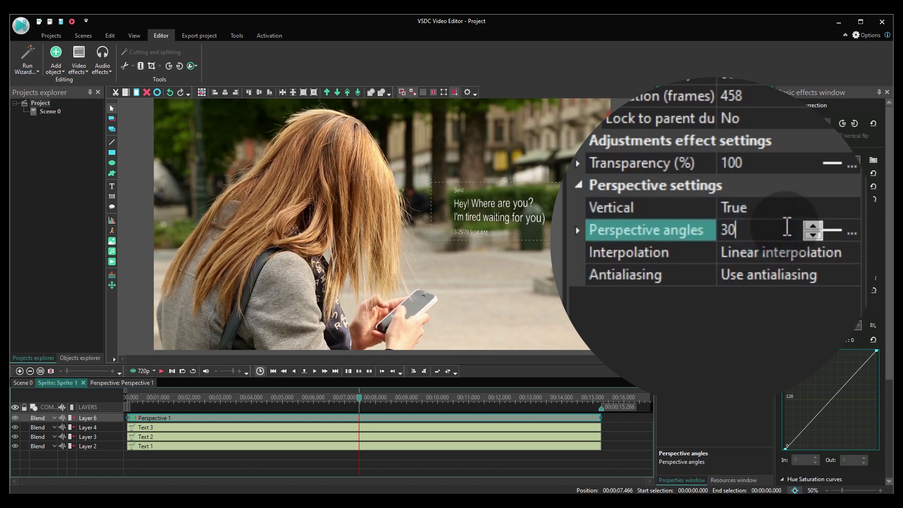
left_click(812, 235)
left_click_drag(812, 235, 810, 233)
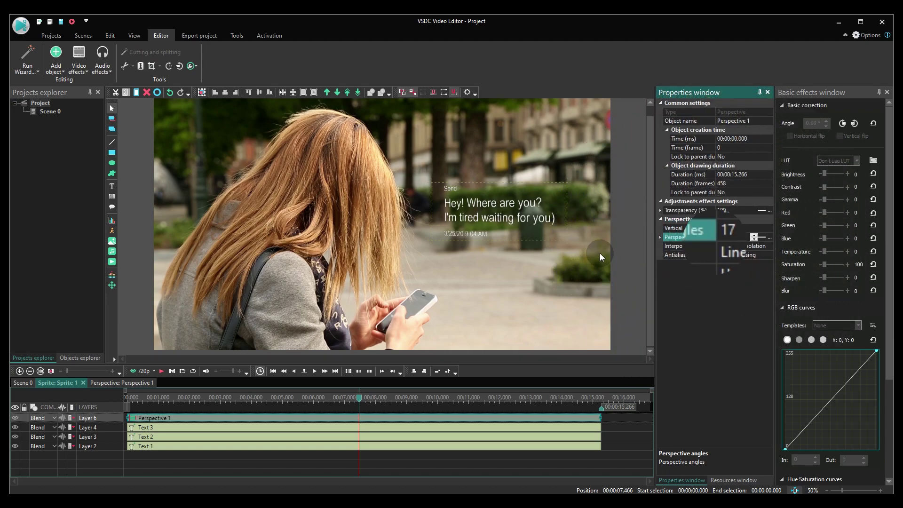
left_click(24, 382)
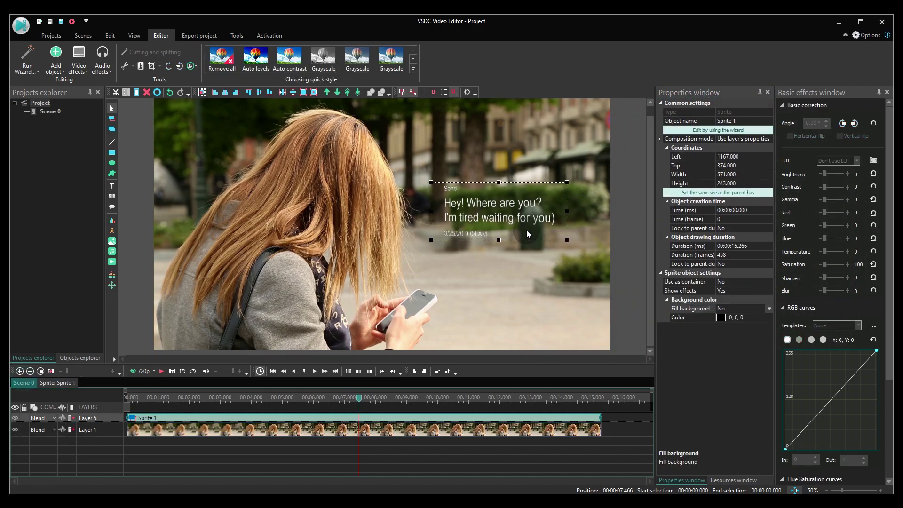
mouse_move(504, 206)
left_mouse_down()
mouse_move(463, 234)
mouse_move(483, 239)
mouse_move(473, 177)
mouse_move(418, 216)
mouse_move(463, 231)
mouse_move(506, 222)
mouse_move(507, 213)
left_mouse_up()
- Create a movement map for the girl-on-phone background video
left_click(374, 200)
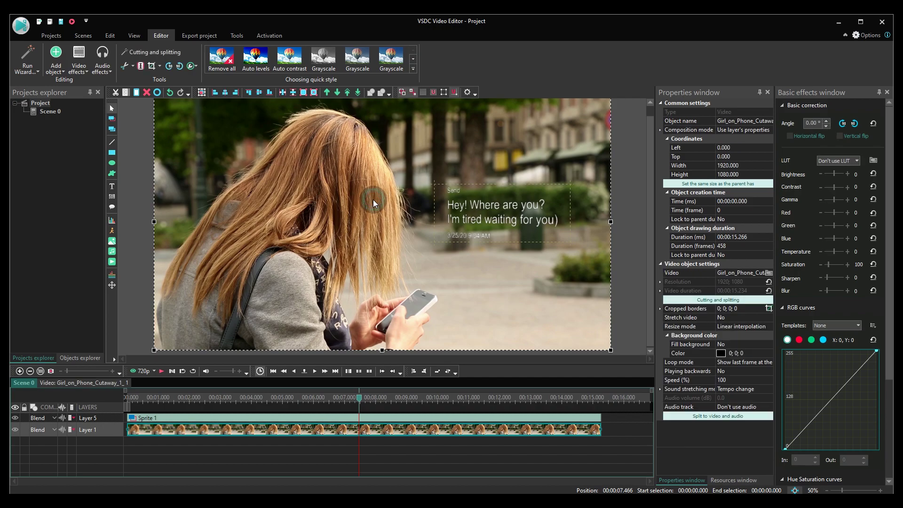
right_click(239, 146)
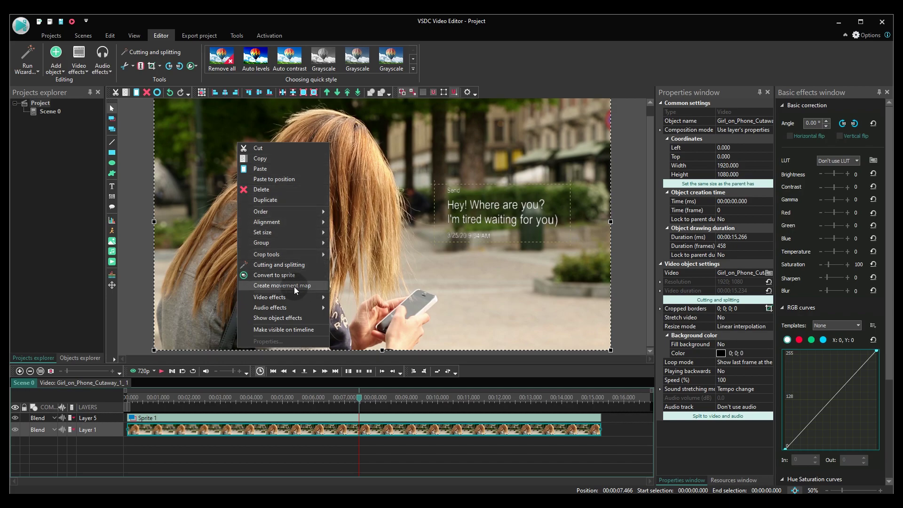
left_click(314, 287)
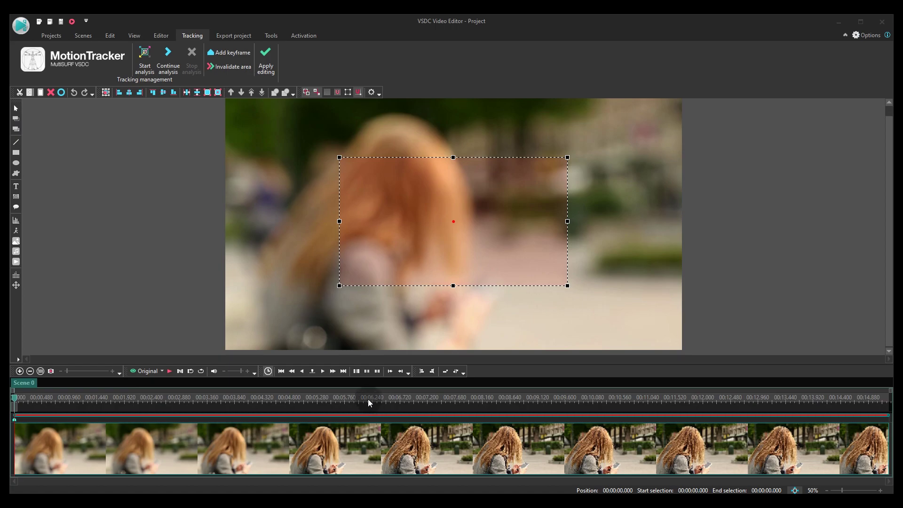
- From about 6 s, fit a small tracking box around the phone and run the motion analysis
left_click(366, 399)
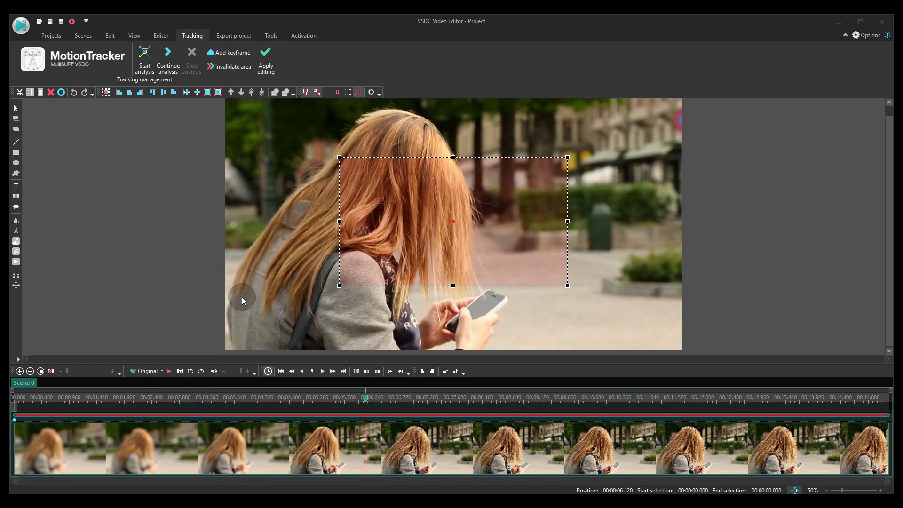
left_click_drag(478, 221, 618, 240)
left_click_drag(710, 174, 510, 284)
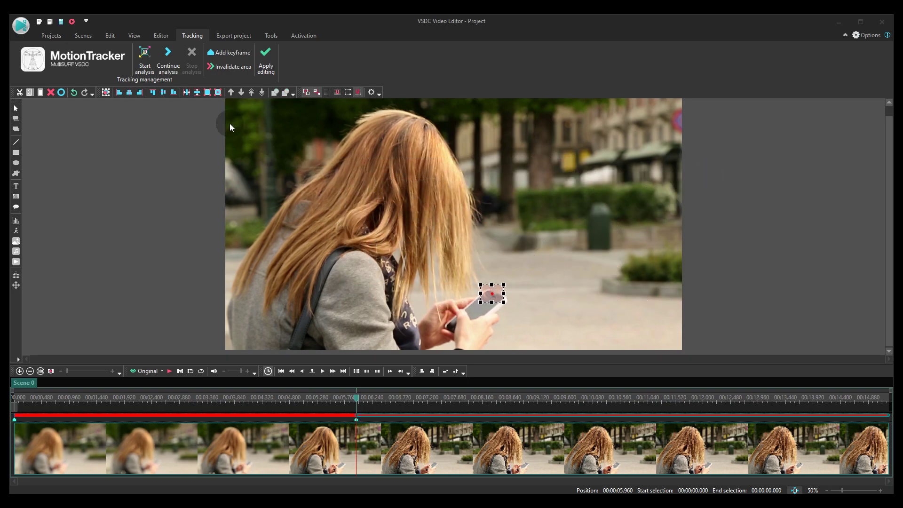
left_click(144, 70)
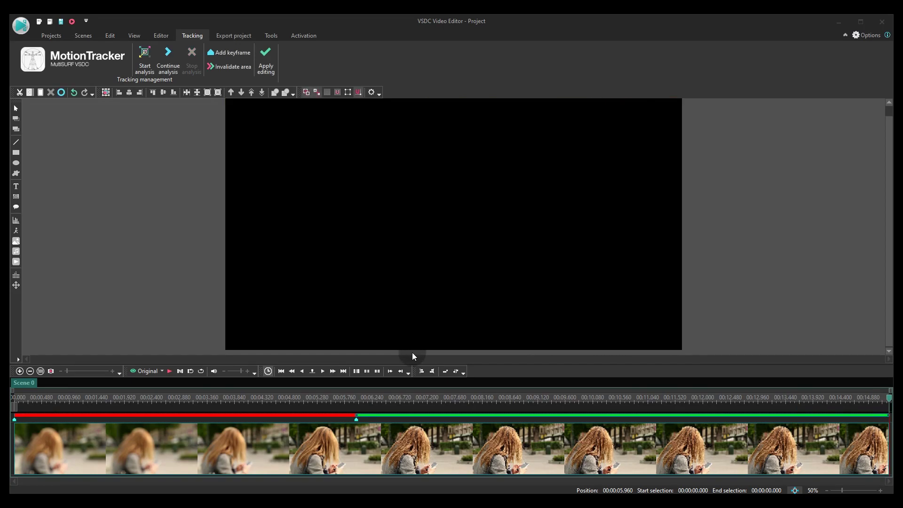
- Check the tracking at later frames, return to 5.96 s, and apply and save the tracking result
left_click(371, 401)
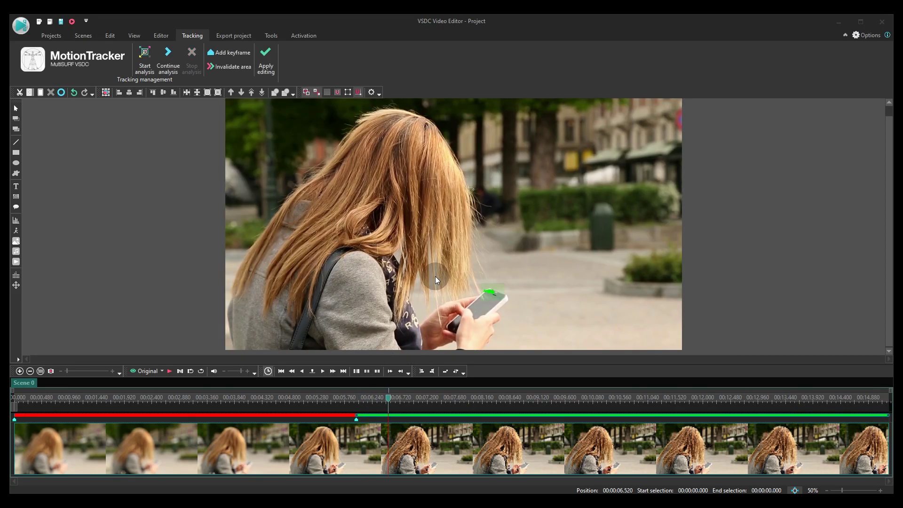
left_click(713, 397)
left_click(864, 398)
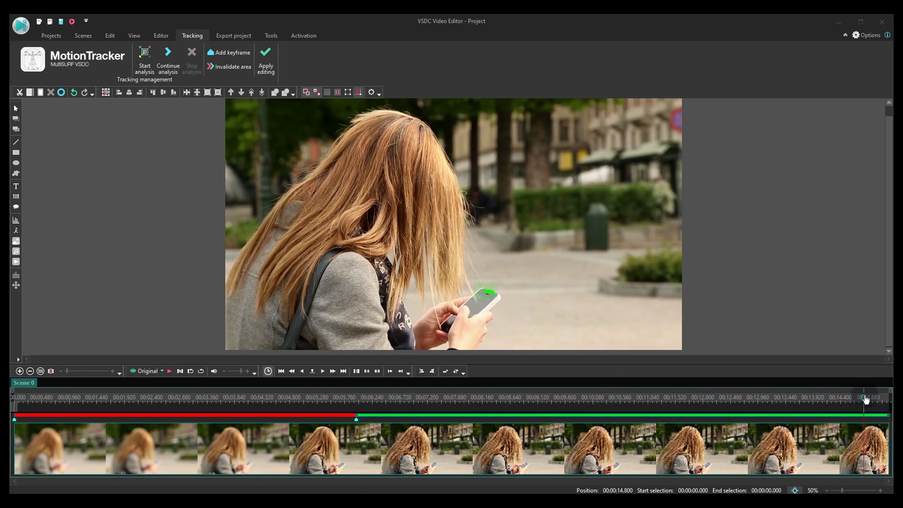
left_click(356, 398)
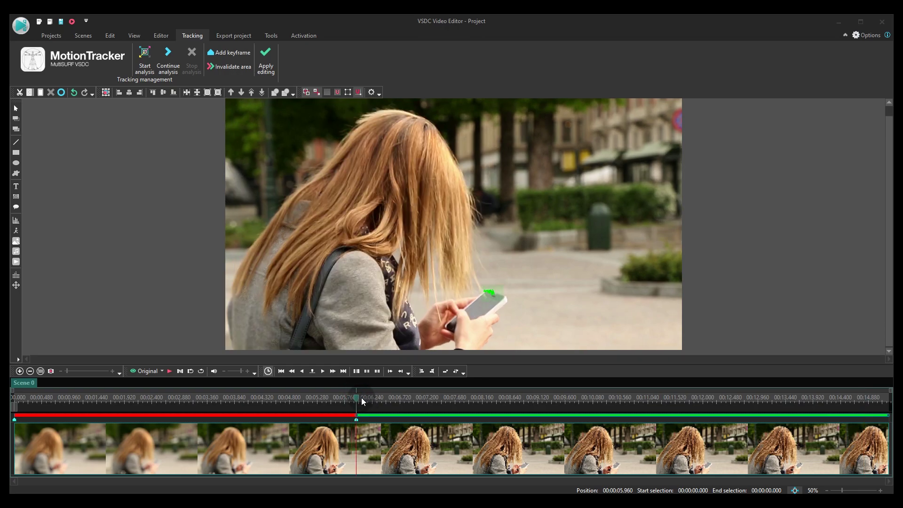
left_click(268, 63)
left_click(452, 255)
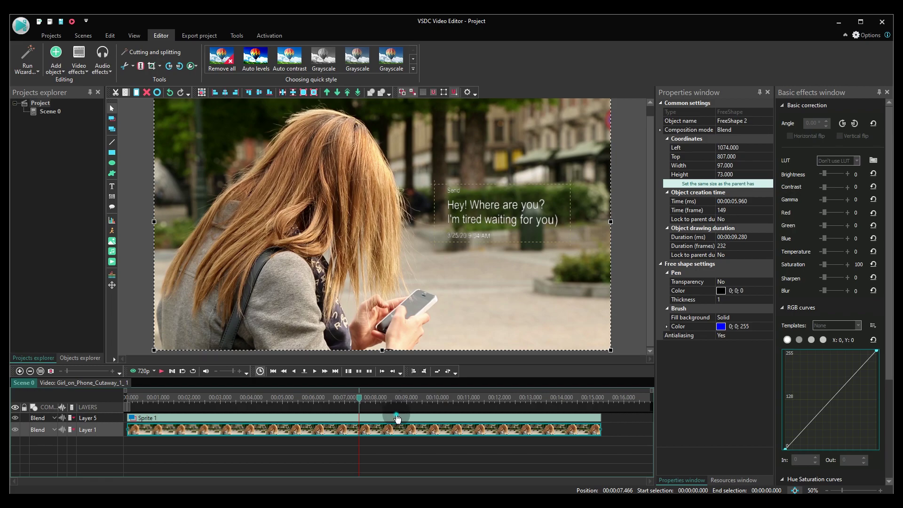
- Inside Sprite 1, add a Movement map object using the phone-tracking project
double_click(397, 418)
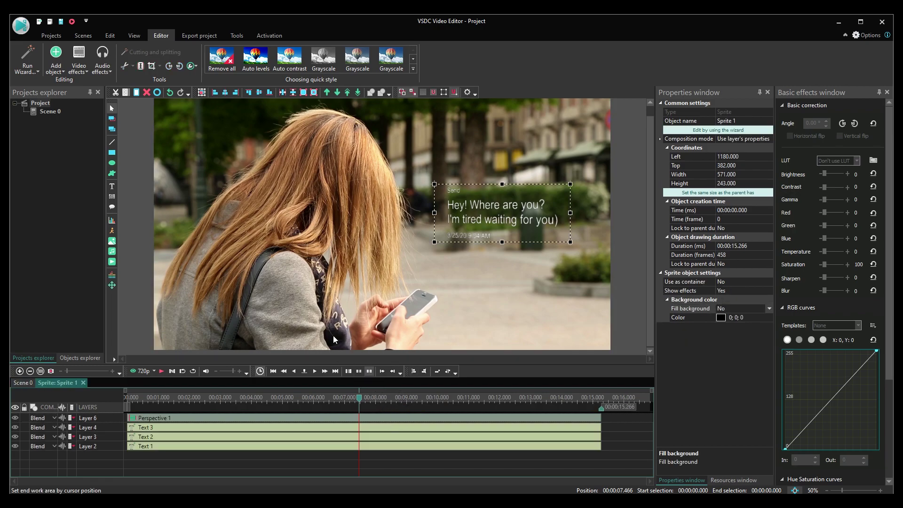
left_click(54, 64)
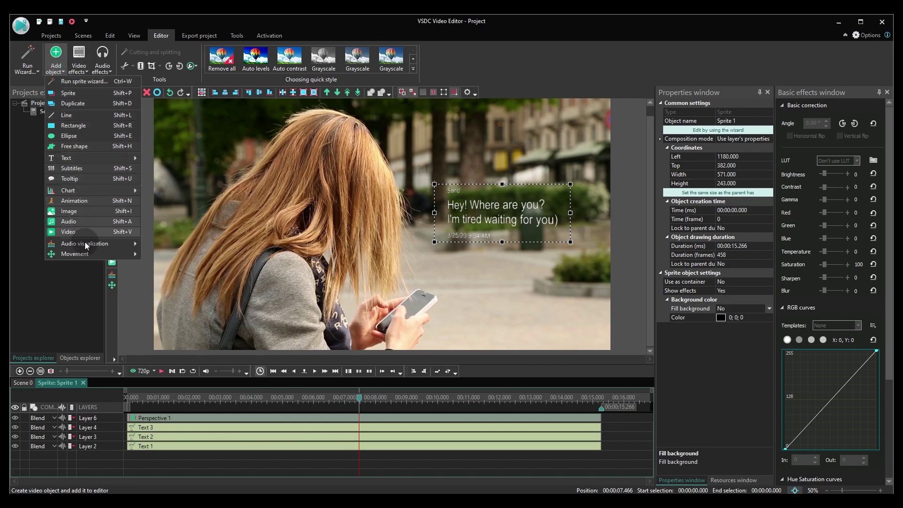
mouse_move(74, 253)
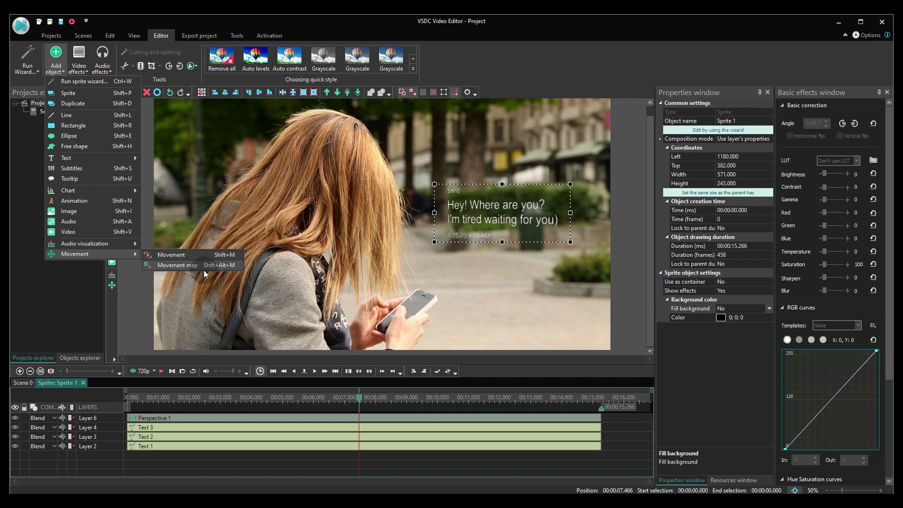
left_click(177, 265)
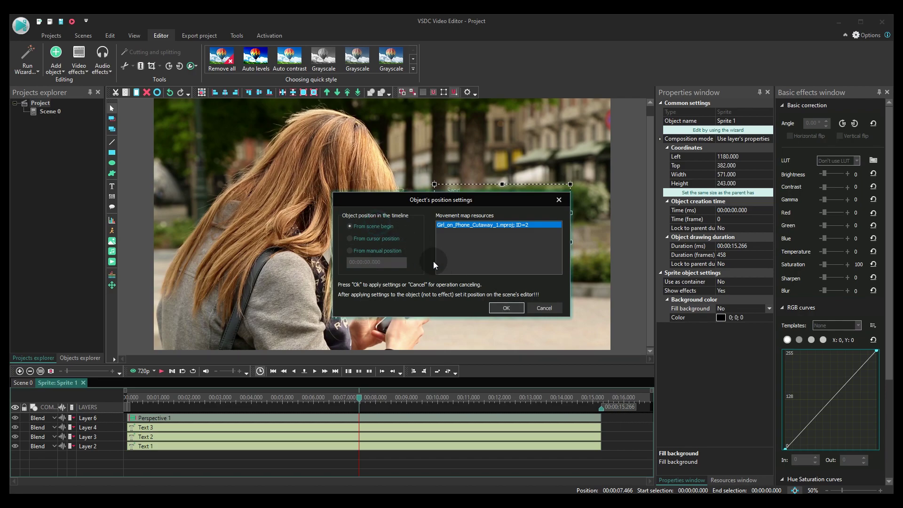
left_click(504, 308)
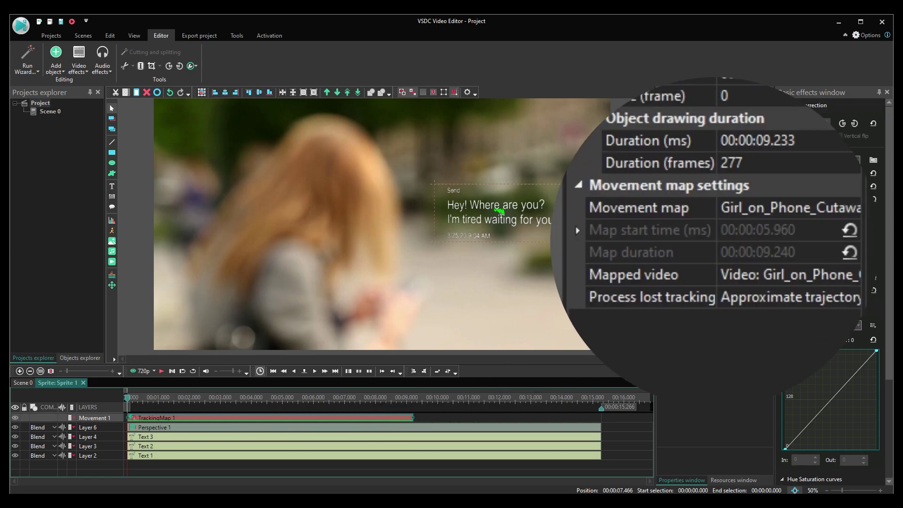
- Reset TrackingMap 1's start time to the tracked video and make Text 3 start around 6 s
left_click(578, 230)
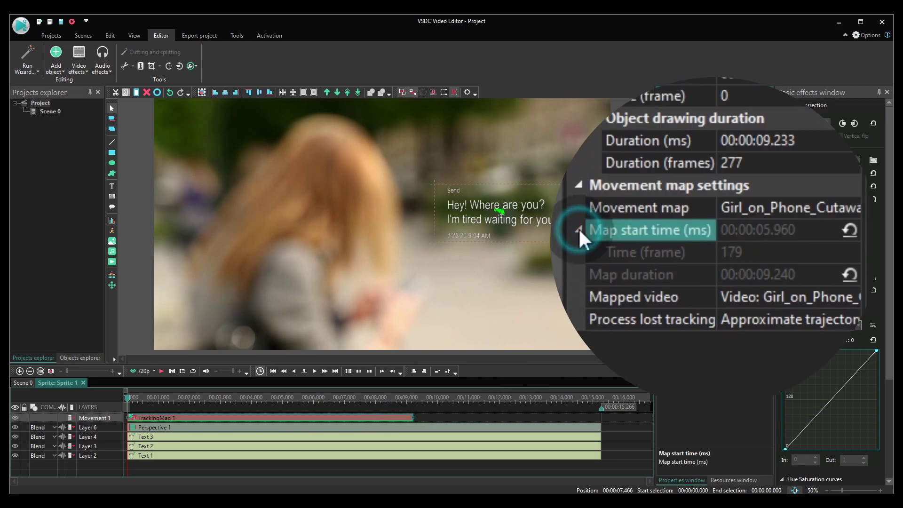
left_click(852, 223)
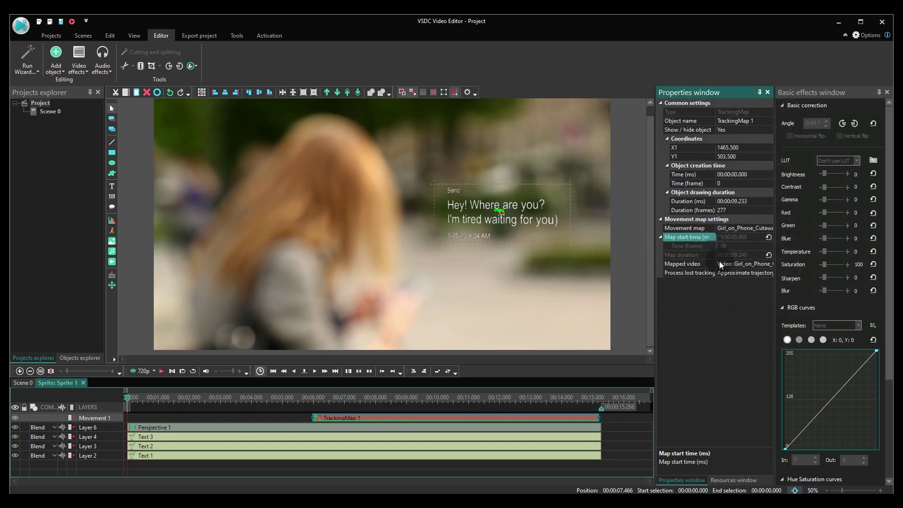
left_click(313, 437)
left_click_drag(129, 437, 312, 437)
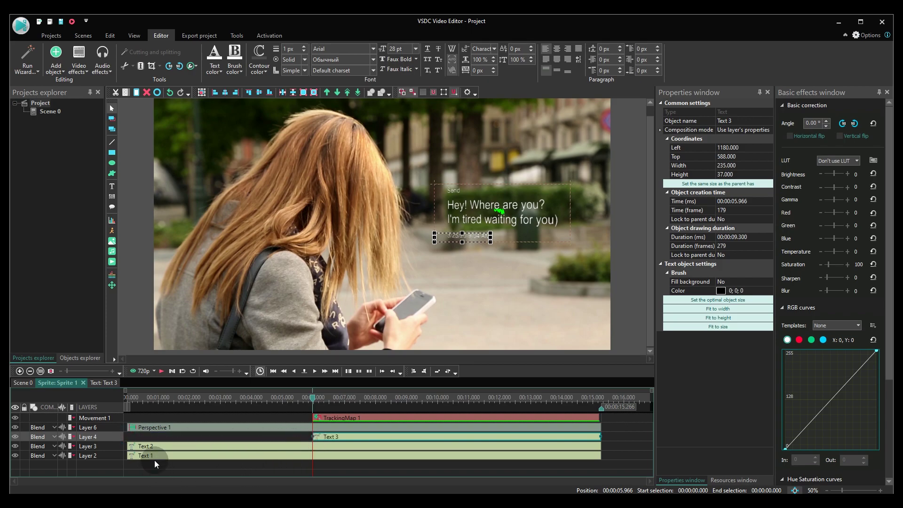
- Shift Text 2 later and move Text 1 to start at about 6 s, first of the lines
left_click_drag(154, 451, 372, 447)
left_click(333, 457)
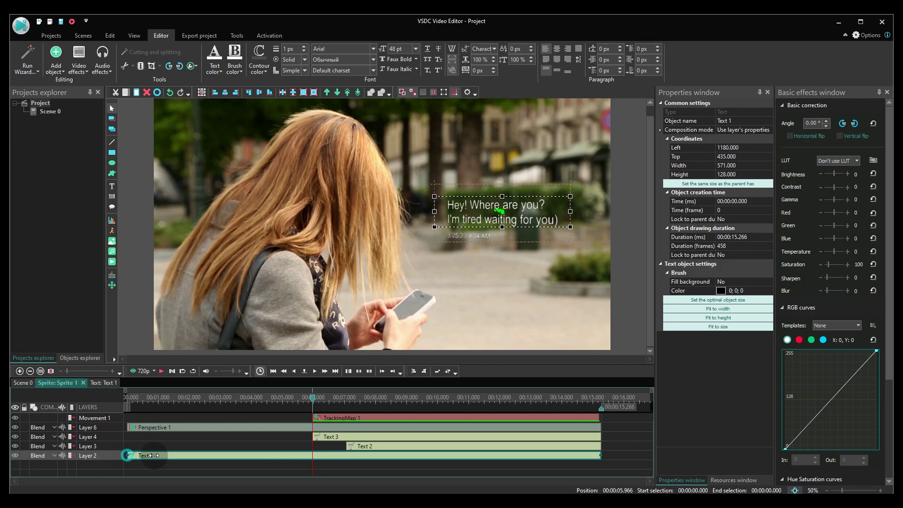
left_click_drag(128, 456, 347, 456)
left_click(330, 438)
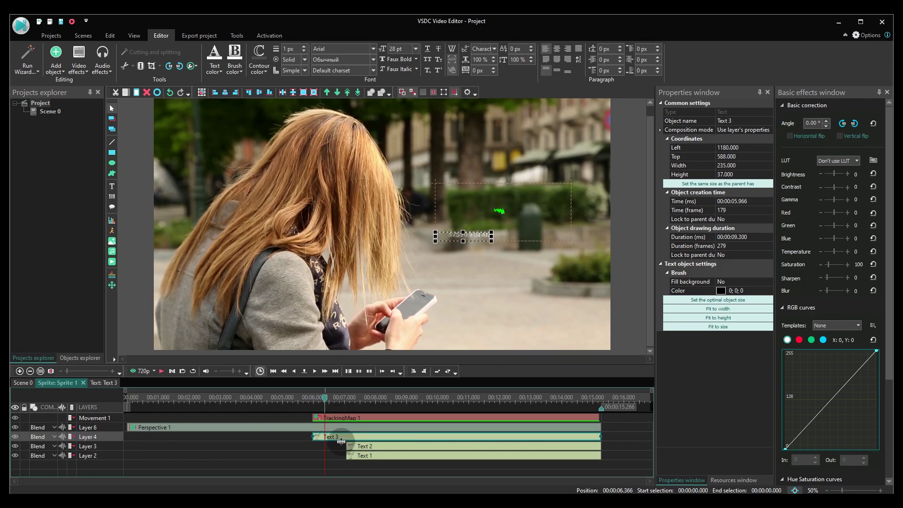
left_click(354, 456)
left_click_drag(326, 455, 346, 437)
left_click(330, 456)
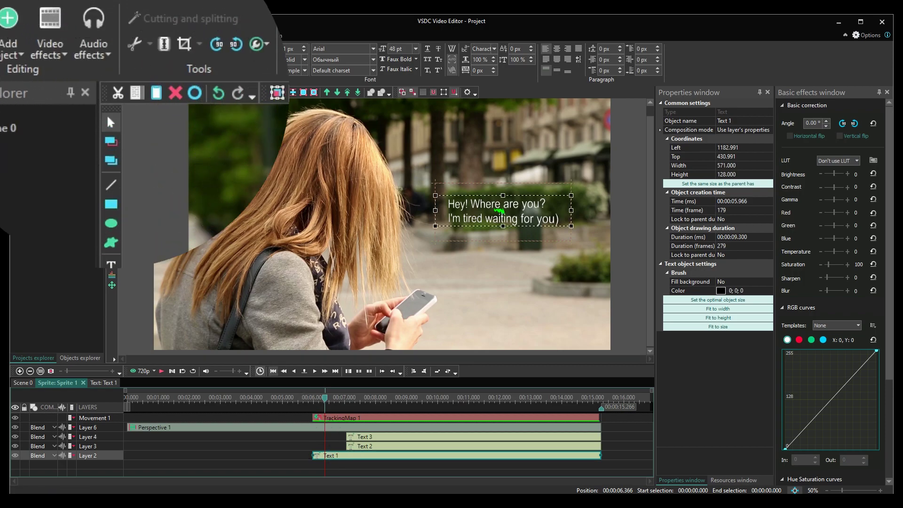
- Add a Transforms > Zoom effect (Zoom 1) to Text 1 only, not the whole sprite
left_click(42, 32)
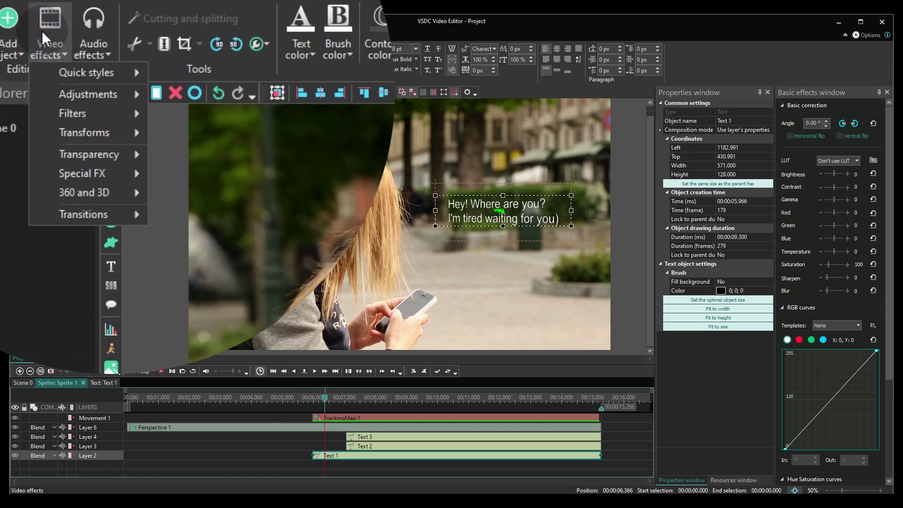
left_click(87, 131)
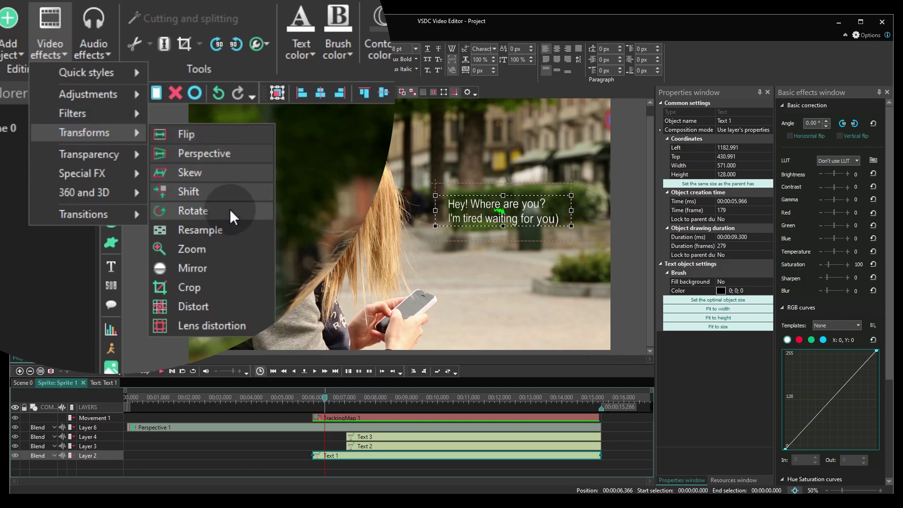
left_click(168, 251)
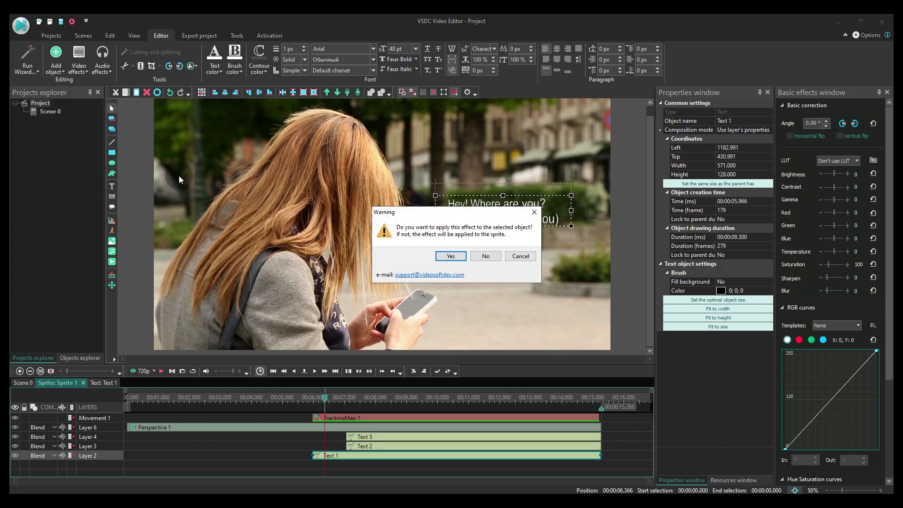
left_click(449, 256)
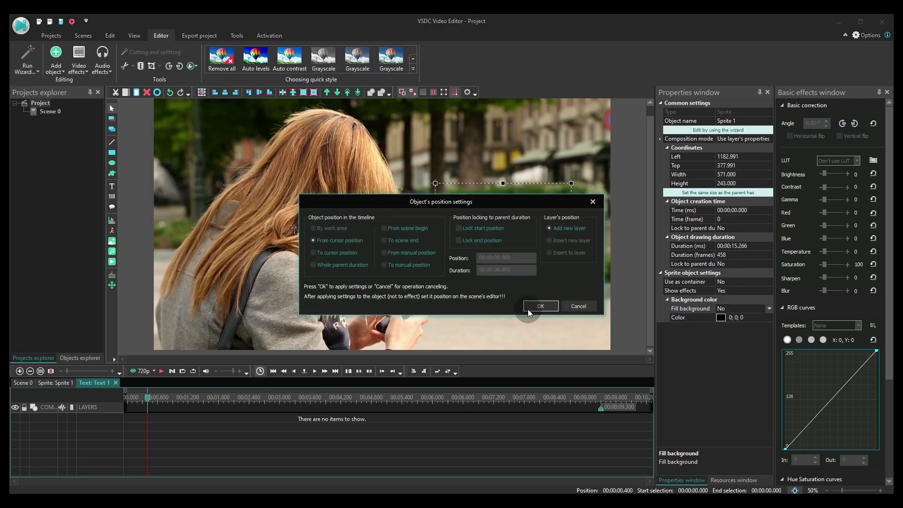
left_click(530, 307)
- Move Zoom 1 to time 0, give it a 500 ms duration, and make Levels go from 0 to 100
left_click_drag(509, 420, 422, 422)
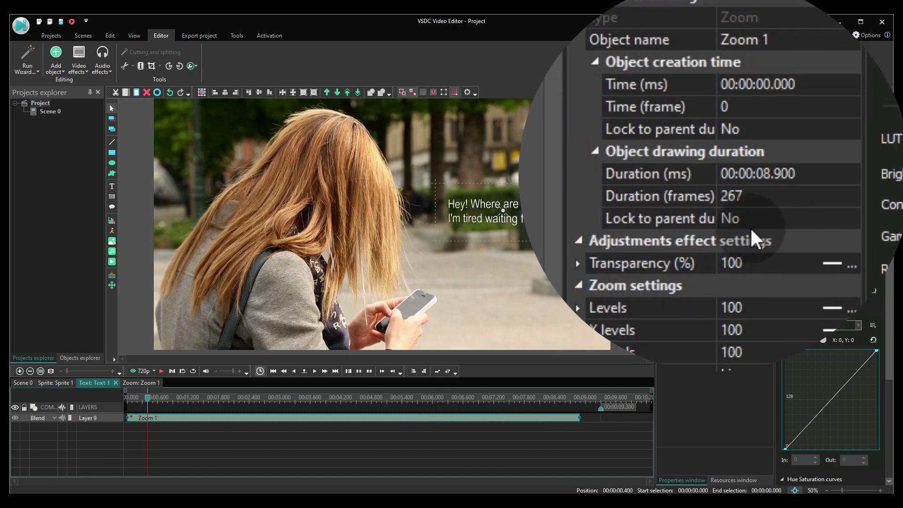
left_click(774, 164)
type("000000500")
key("Return")
left_click(832, 208)
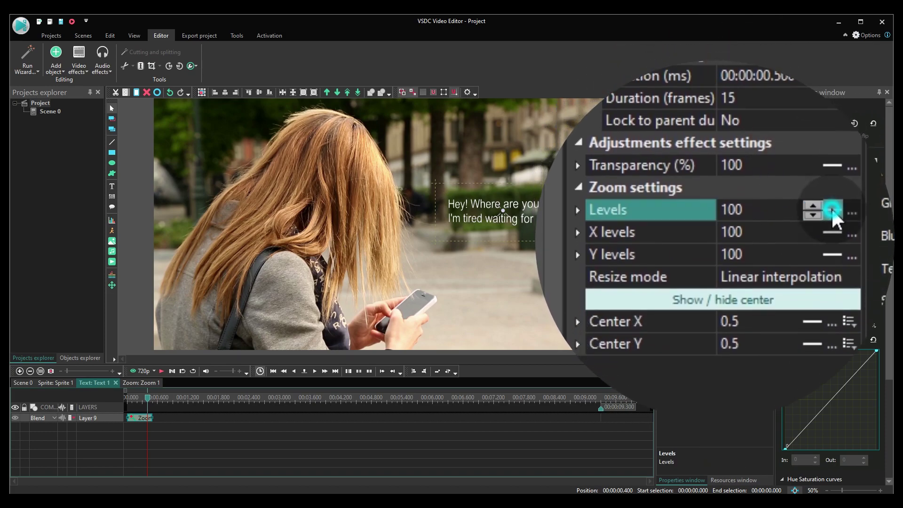
double_click(741, 210)
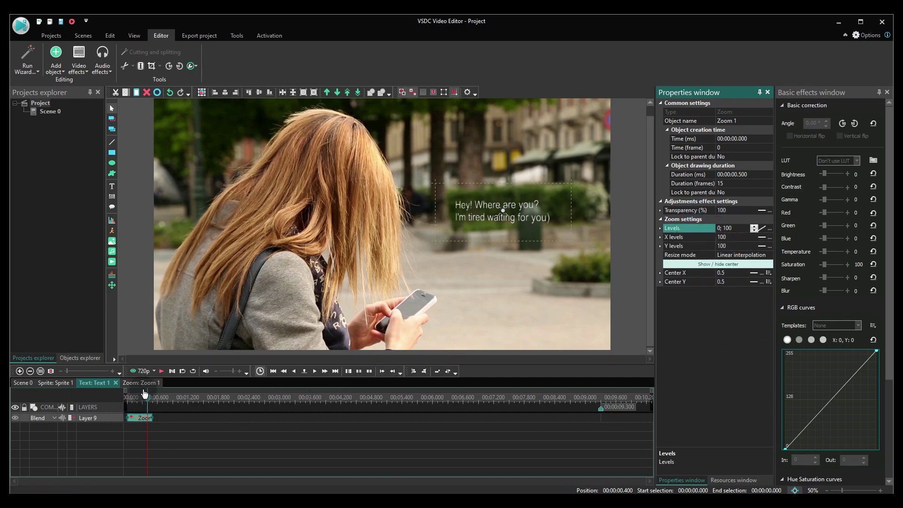
- Play back Text 1's zoom-in, copy the Zoom 1 clip, then return to Sprite 1's text layers
left_click(281, 294)
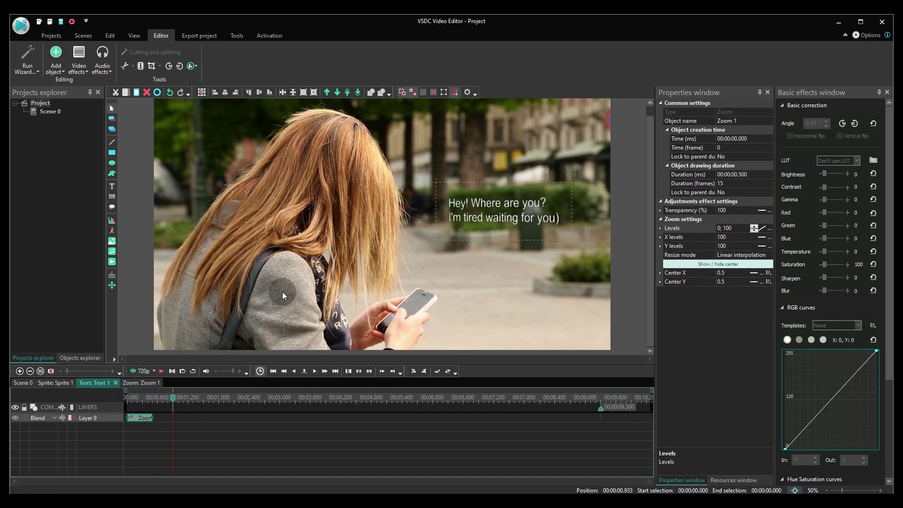
right_click(144, 425)
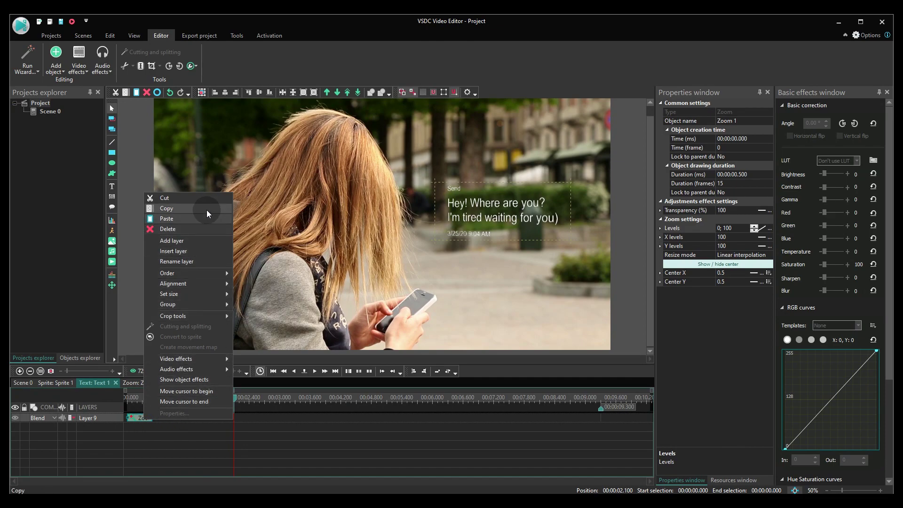
left_click(69, 385)
double_click(400, 447)
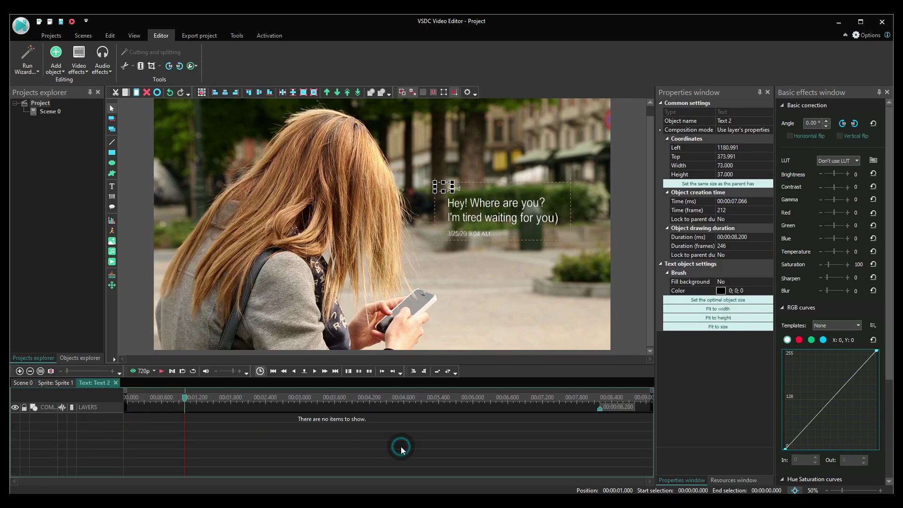
left_click(70, 384)
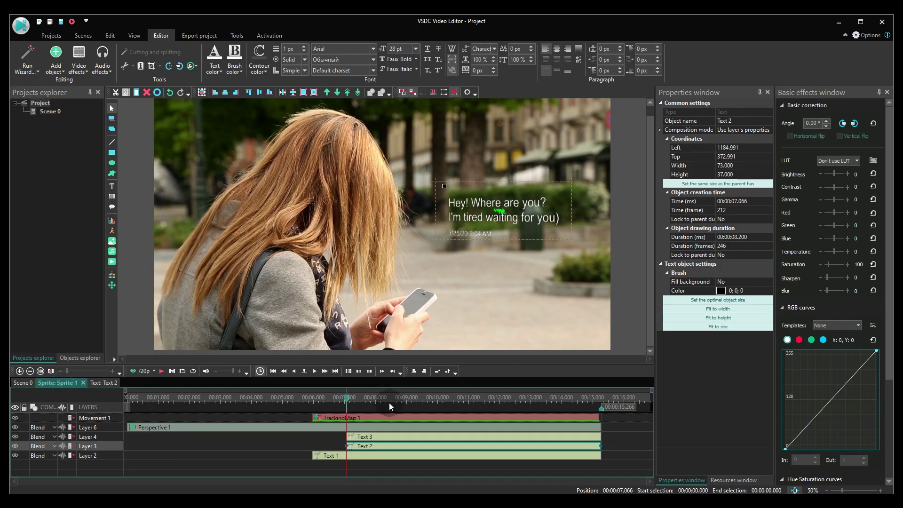